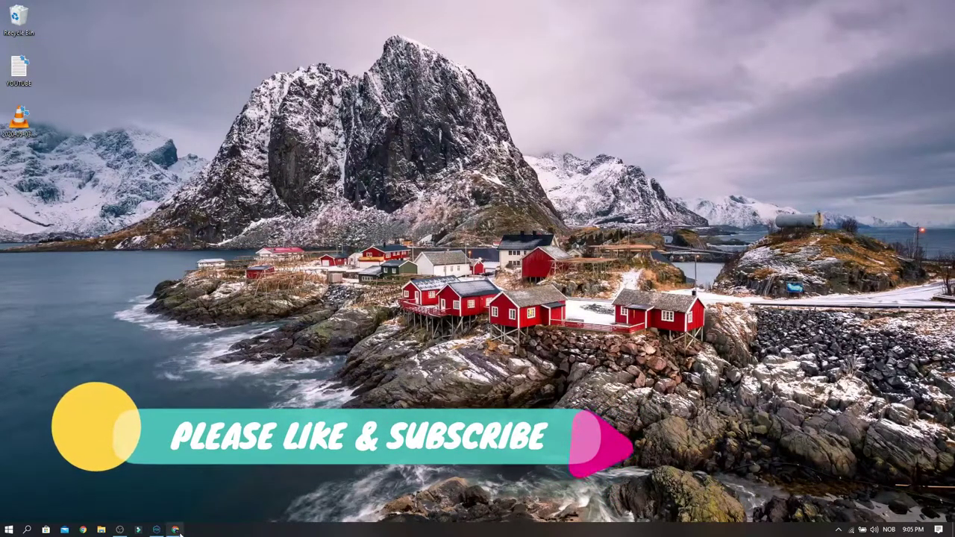
# Step: Open the Chrome window, close the Google results, and download the NoxPlayer version 6.6.0.6 installer from bignox.com
pyautogui.moveTo(179, 531)
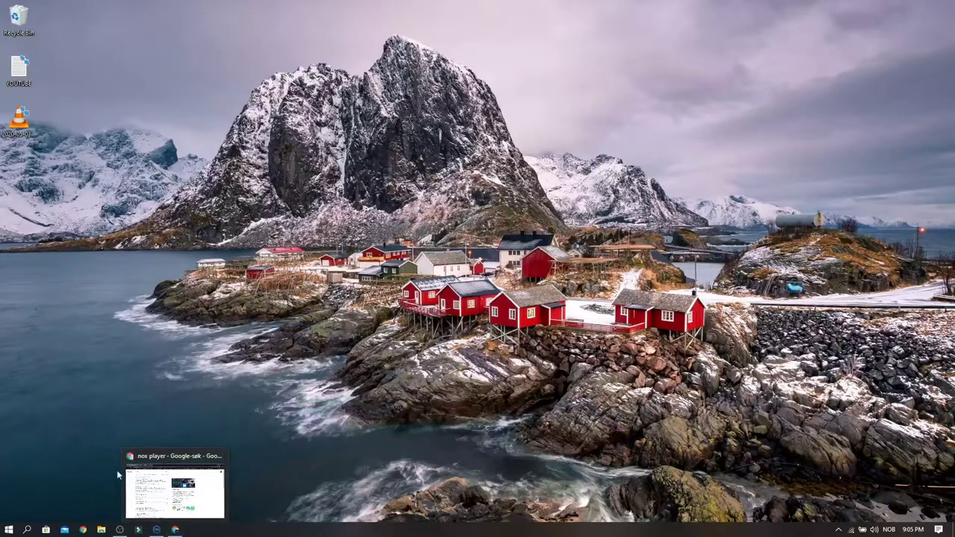
pyautogui.click(180, 531)
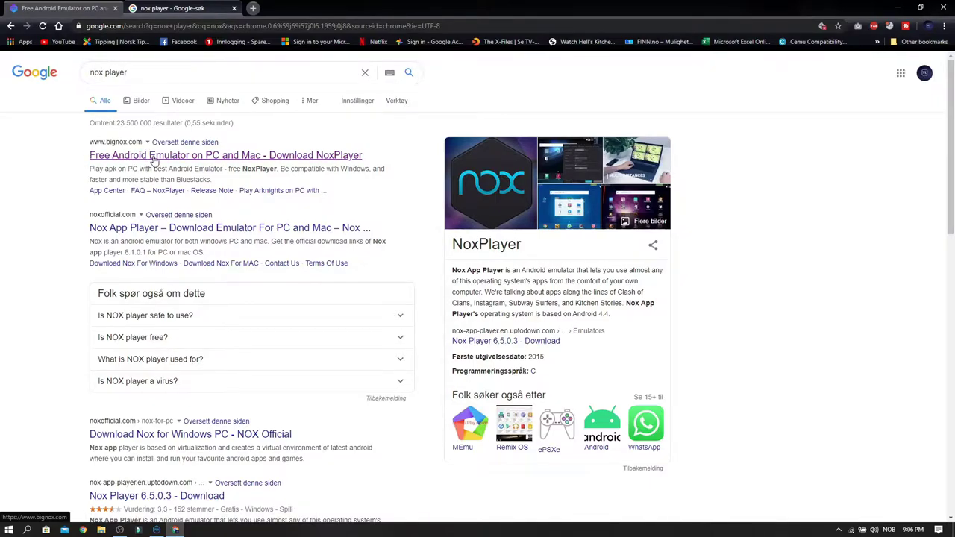
pyautogui.click(235, 9)
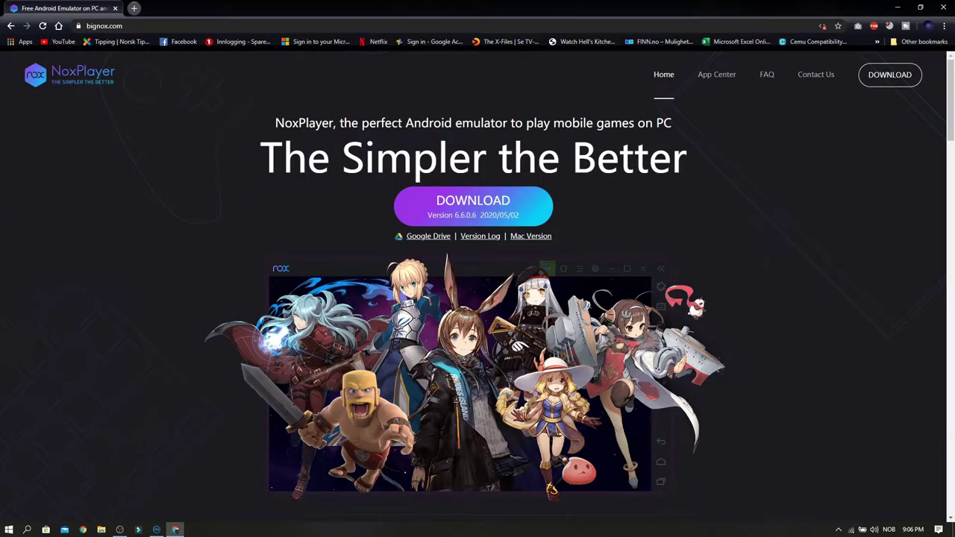
pyautogui.click(491, 212)
pyautogui.click(109, 6)
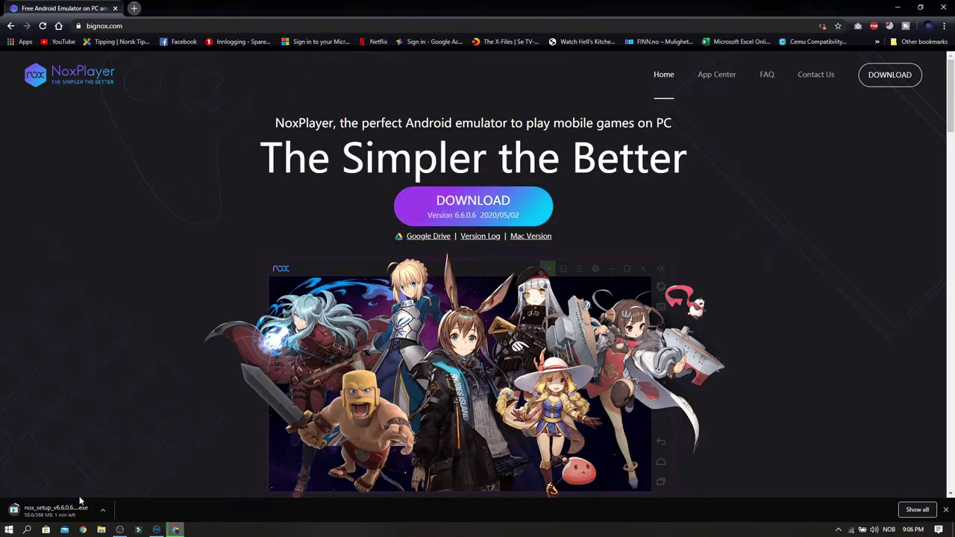
# Step: Exit Chrome despite the download in progress and switch to the NoxPlayer window
pyautogui.click(945, 511)
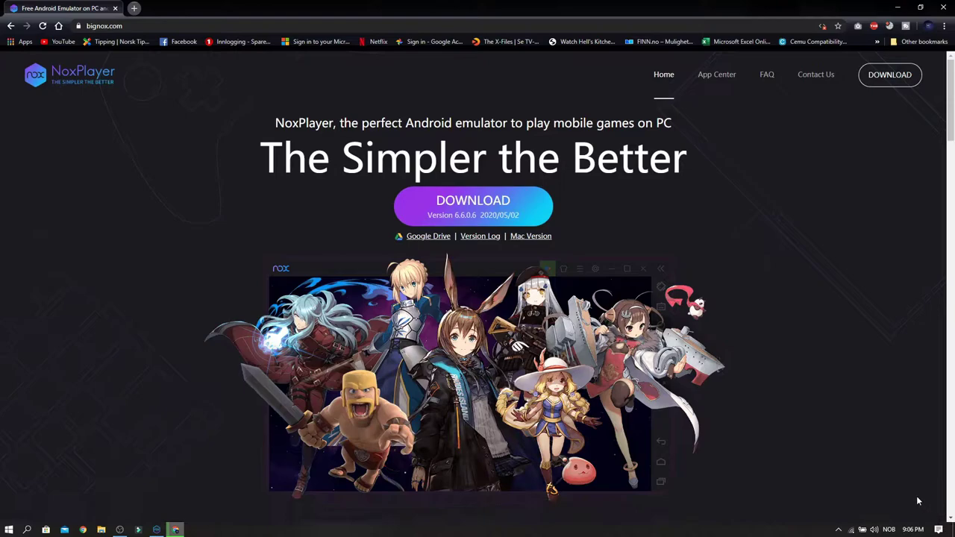
pyautogui.click(941, 7)
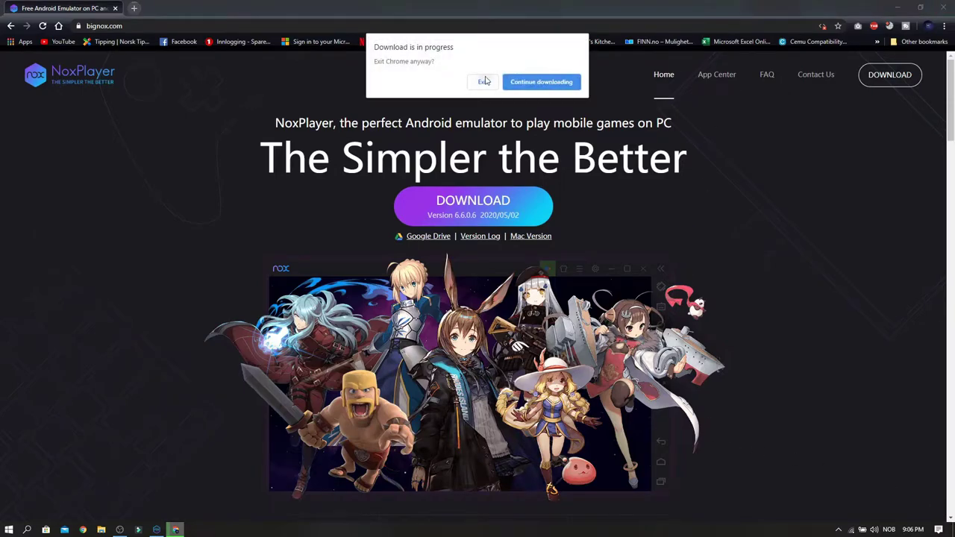
pyautogui.click(483, 81)
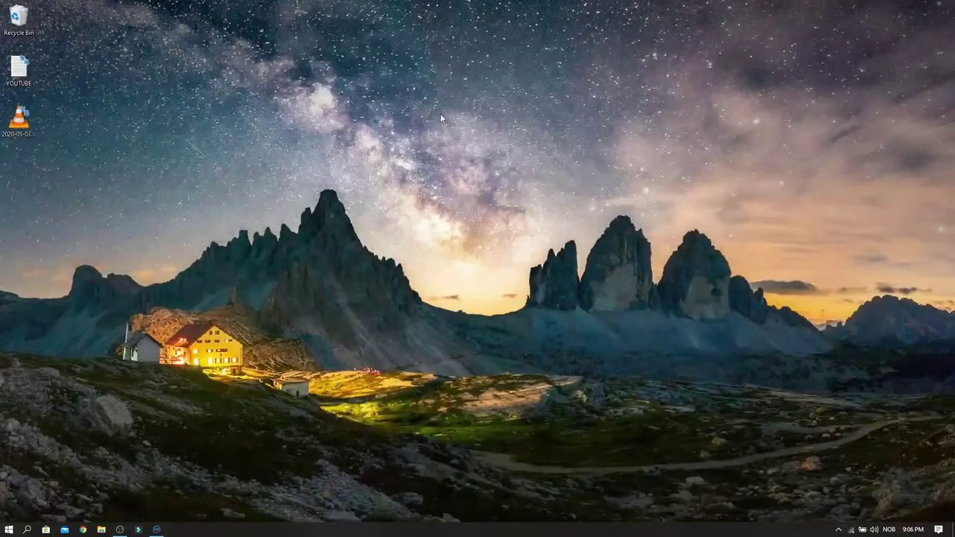
pyautogui.click(156, 530)
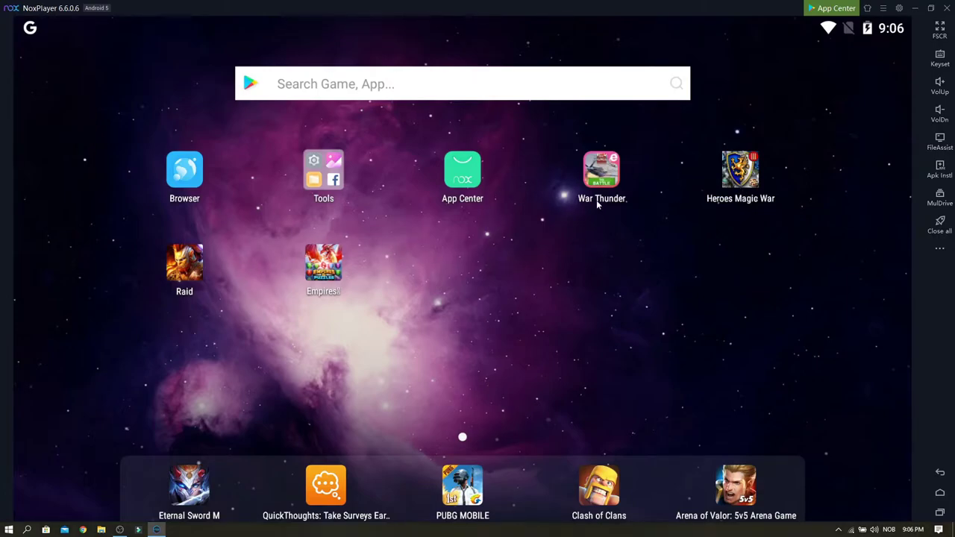
# Step: Open the system settings and examine the general and performance settings, including the CPU and memory presets
pyautogui.click(900, 9)
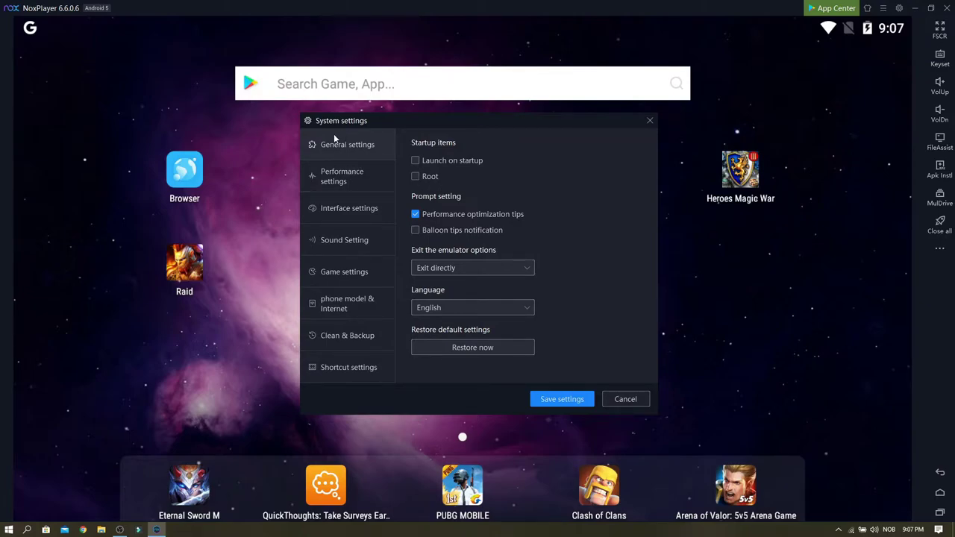
pyautogui.click(341, 179)
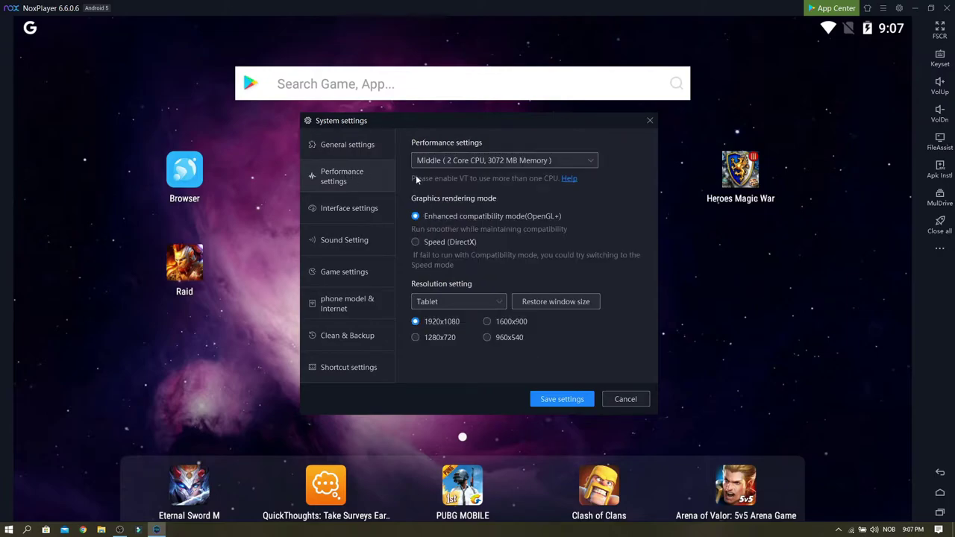
pyautogui.click(349, 144)
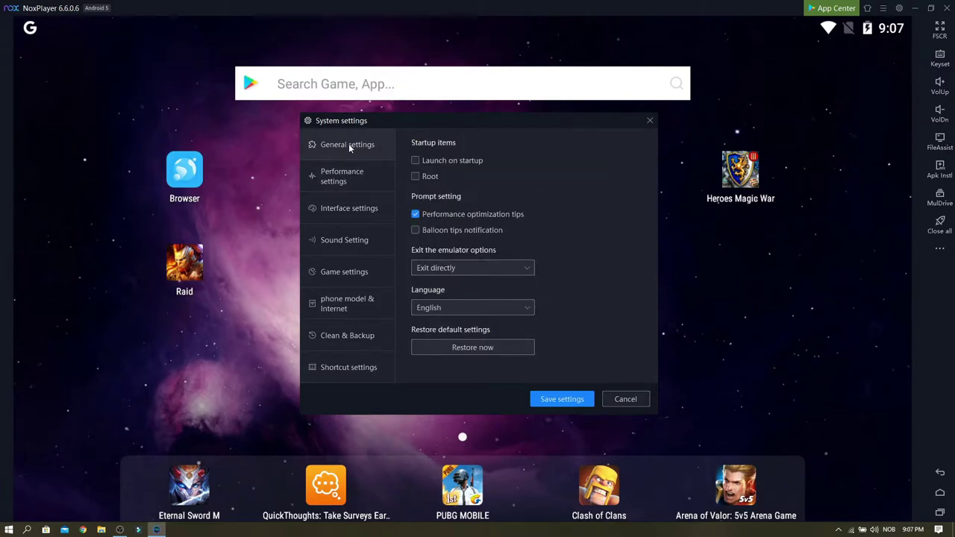
pyautogui.click(361, 180)
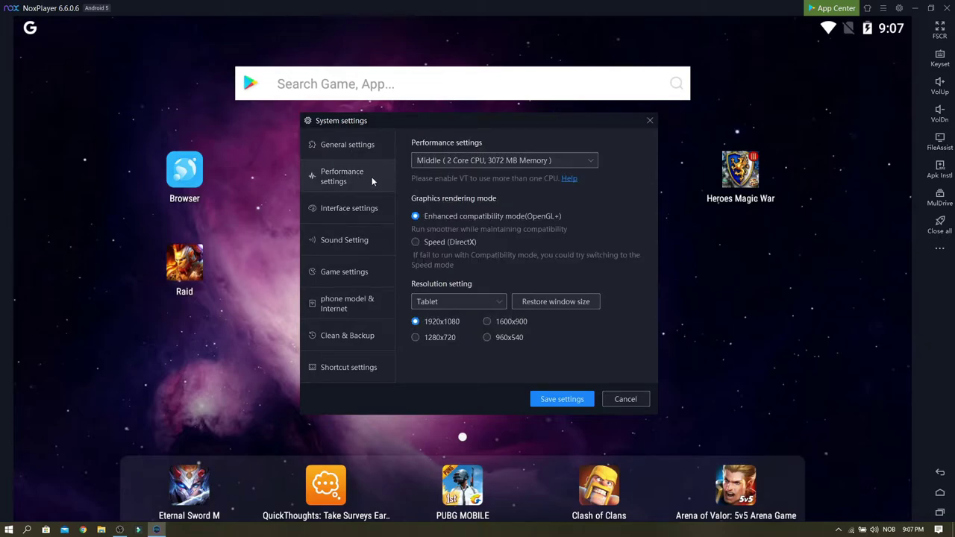
pyautogui.click(566, 160)
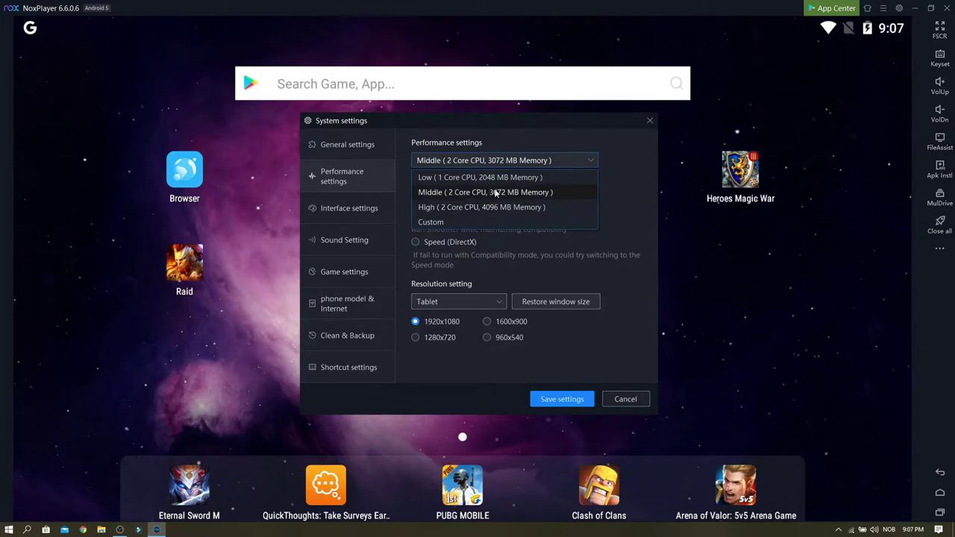
pyautogui.click(596, 192)
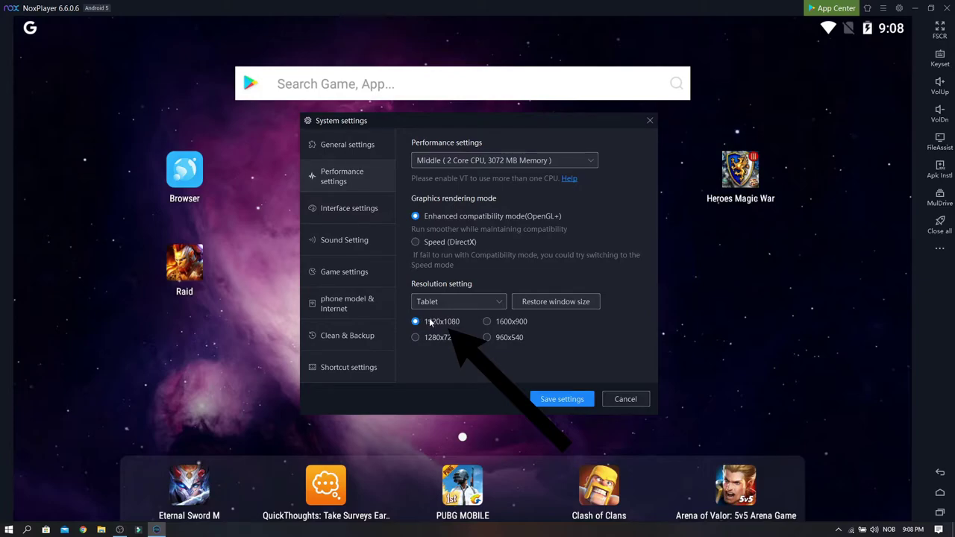
# Step: Look through the interface, sound and game settings of the emulator
pyautogui.click(359, 212)
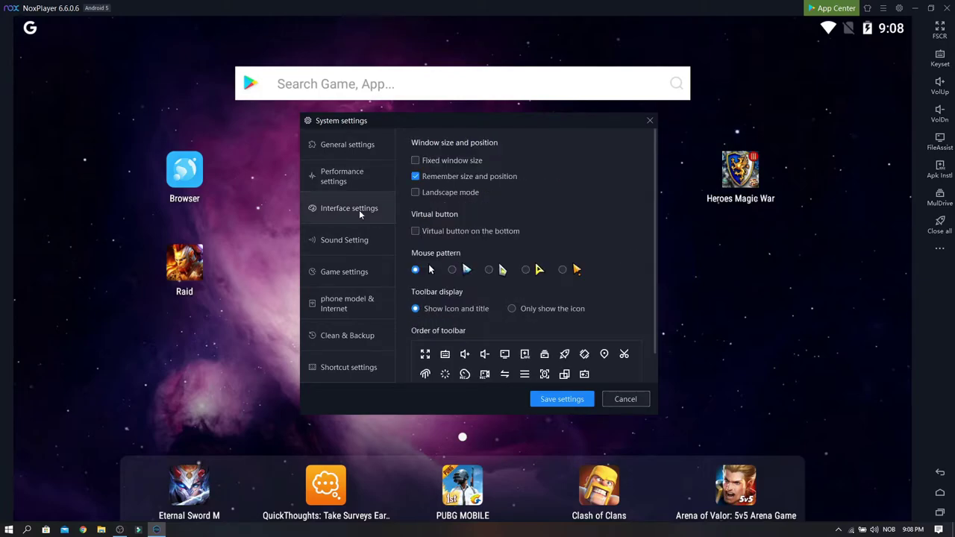
pyautogui.click(344, 249)
pyautogui.click(360, 273)
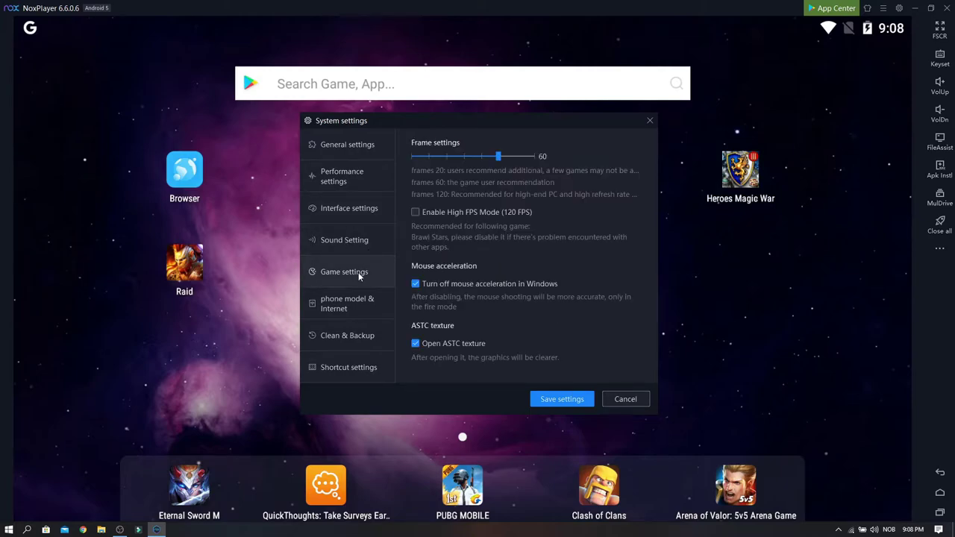
pyautogui.scroll(1, 358, 273)
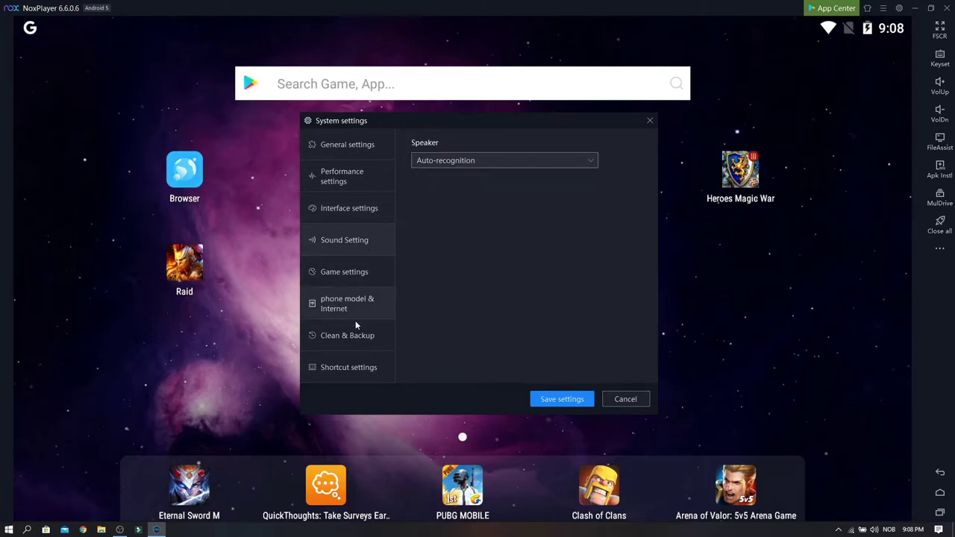
# Step: Examine the phone model and Internet settings with the list of default phone models, and cancel the system settings
pyautogui.click(354, 306)
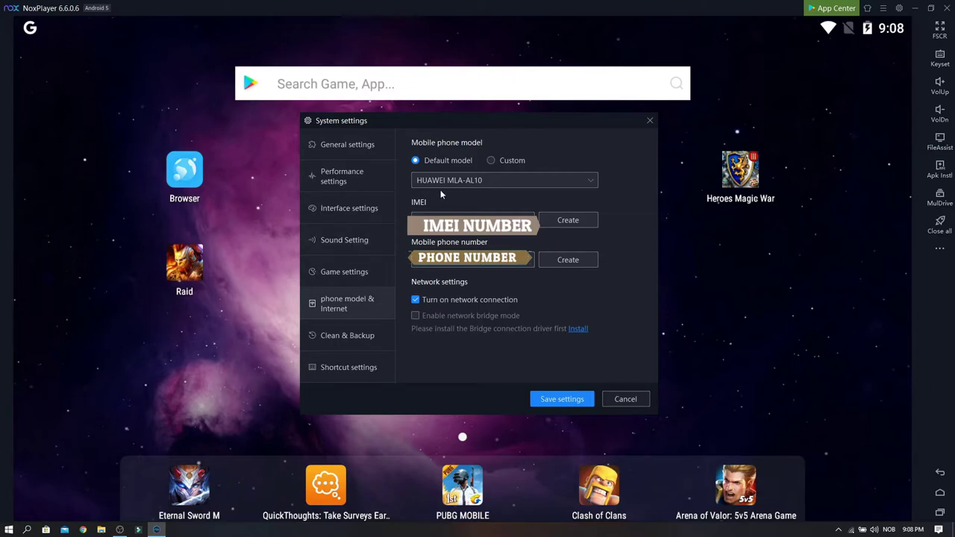
pyautogui.click(574, 182)
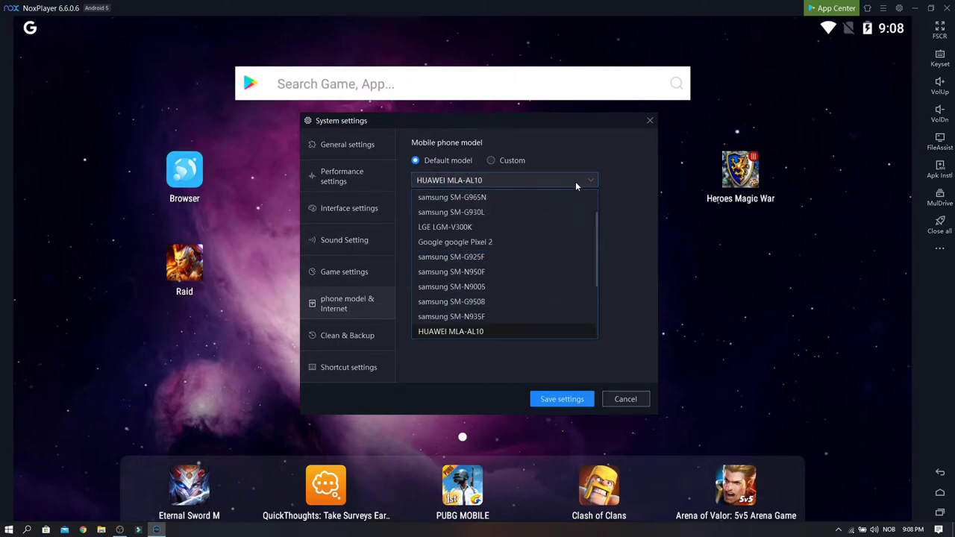
pyautogui.click(491, 180)
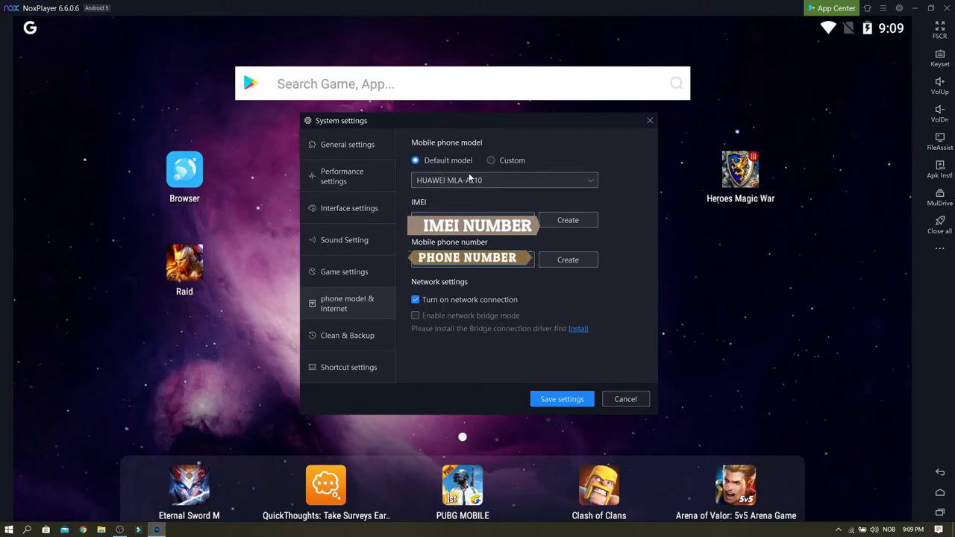
pyautogui.click(625, 399)
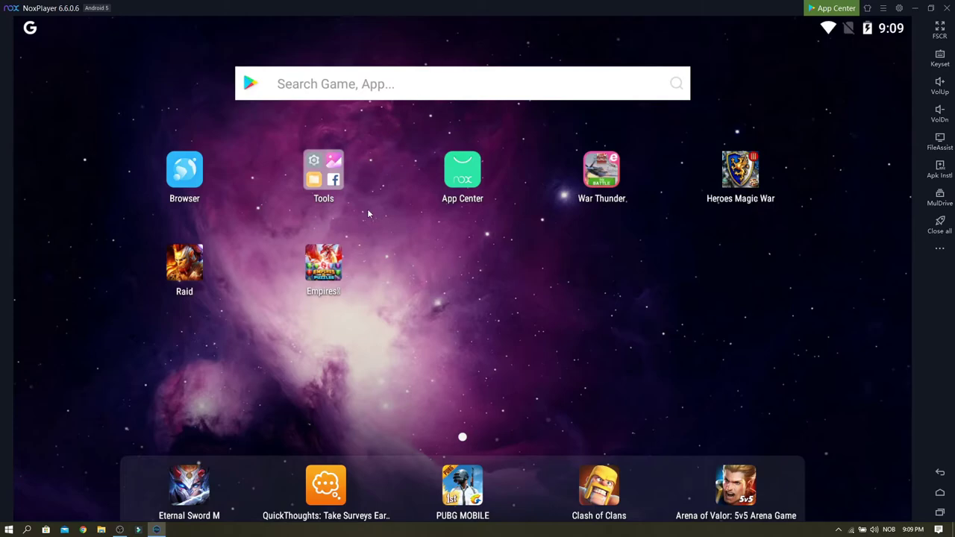
# Step: Launch the Empires game, try fullscreen mode and return to the normal view
pyautogui.click(333, 262)
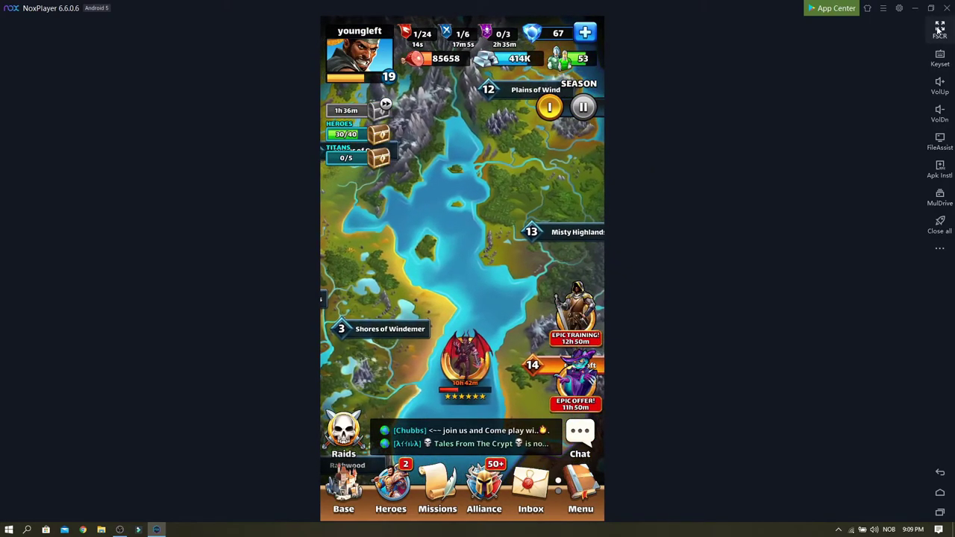
pyautogui.click(938, 29)
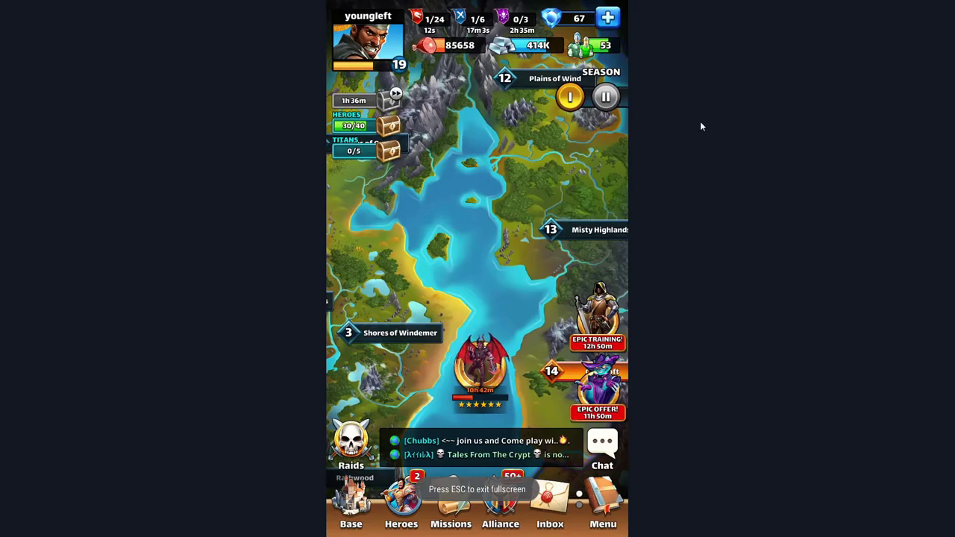
pyautogui.press('Escape')
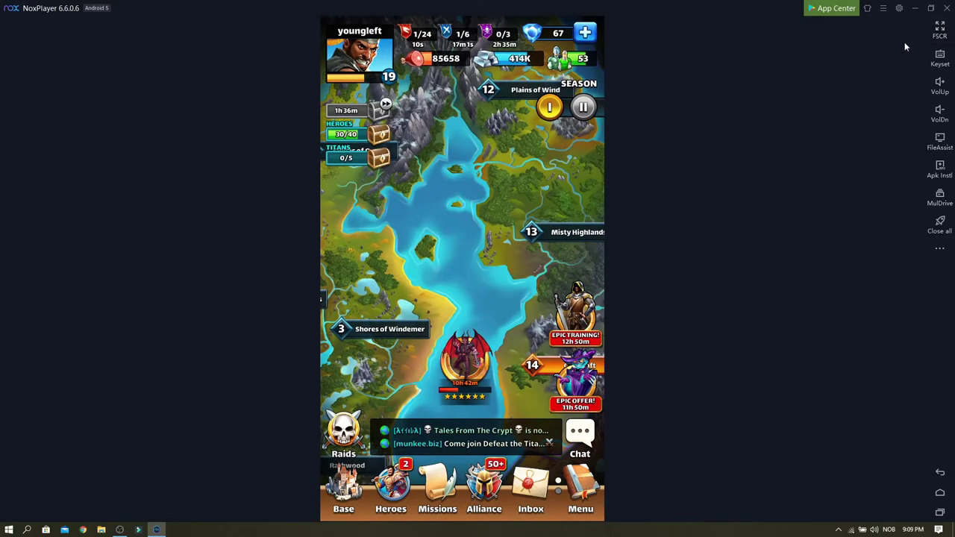
pyautogui.press('Escape')
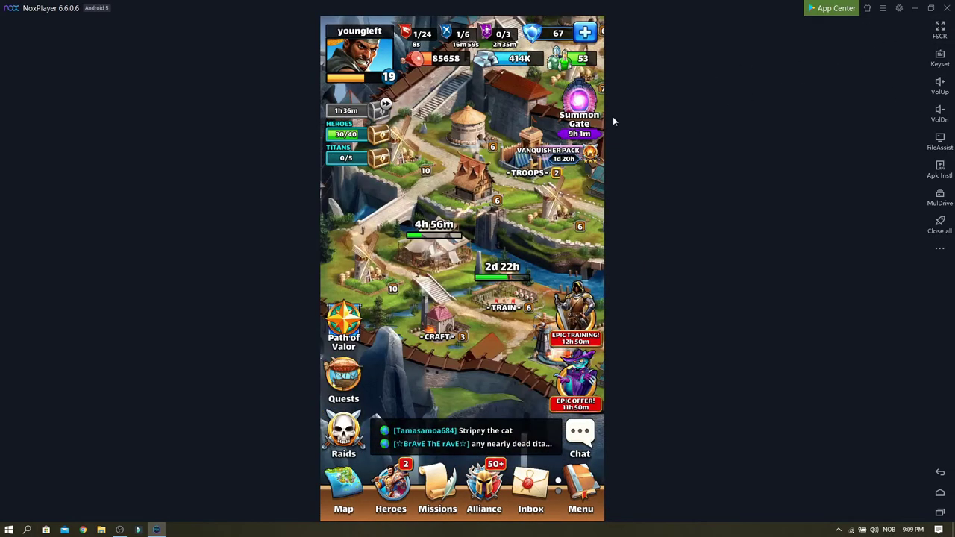
# Step: Restore the emulator to a smaller window, move it slightly, and switch the game to fullscreen
pyautogui.click(931, 9)
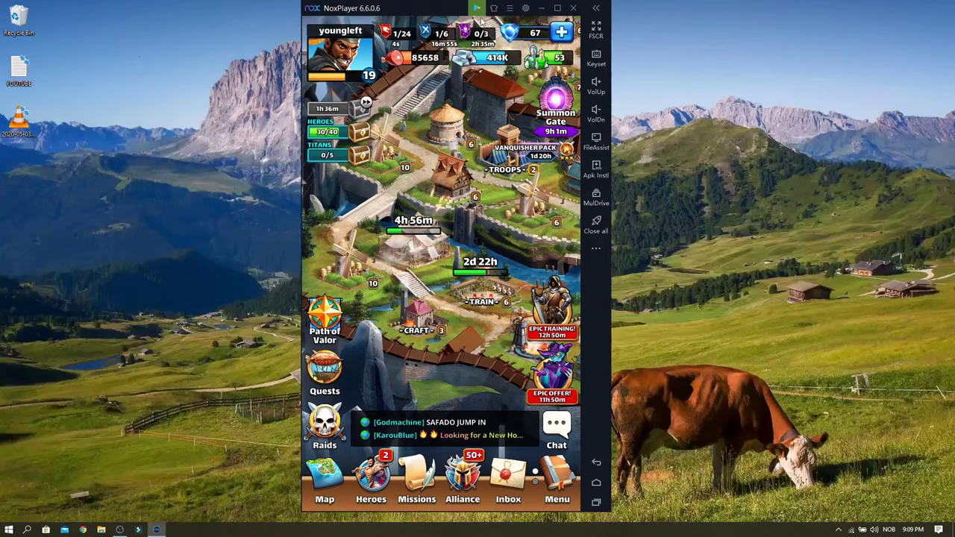
pyautogui.moveTo(449, 8)
pyautogui.mouseDown()
pyautogui.moveTo(585, 16)
pyautogui.moveTo(399, 12)
pyautogui.moveTo(439, 12)
pyautogui.mouseUp()
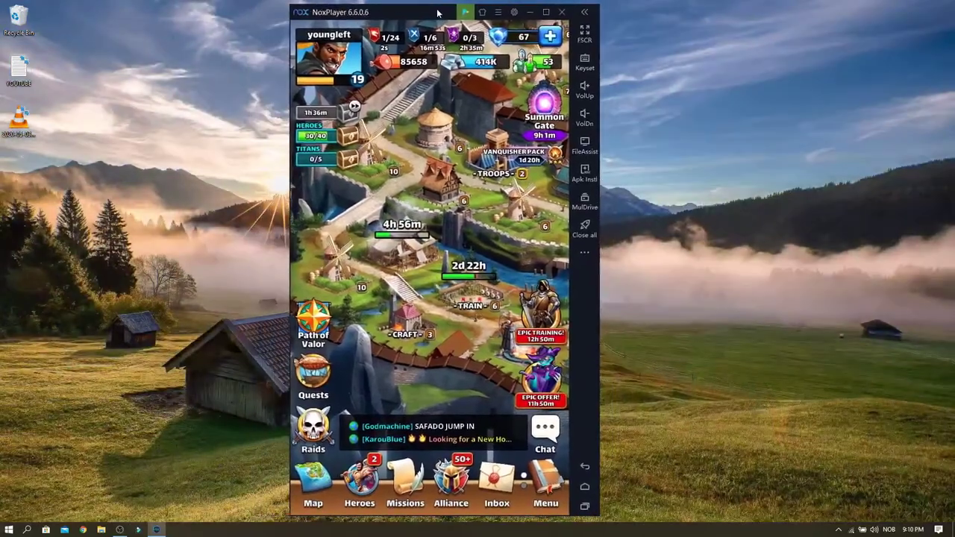
pyautogui.click(586, 34)
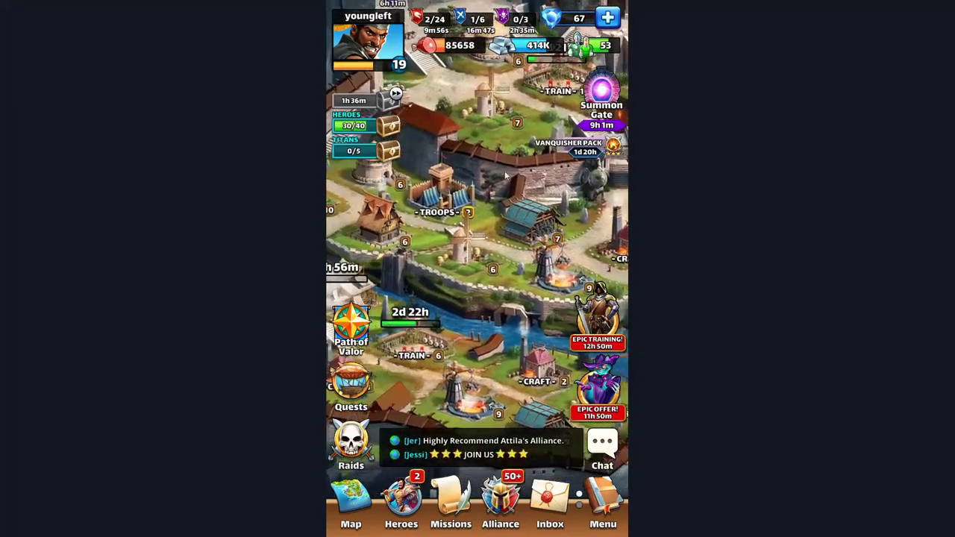
# Step: Check the hero roster, and start a raid attack on the first opponent found
pyautogui.click(408, 494)
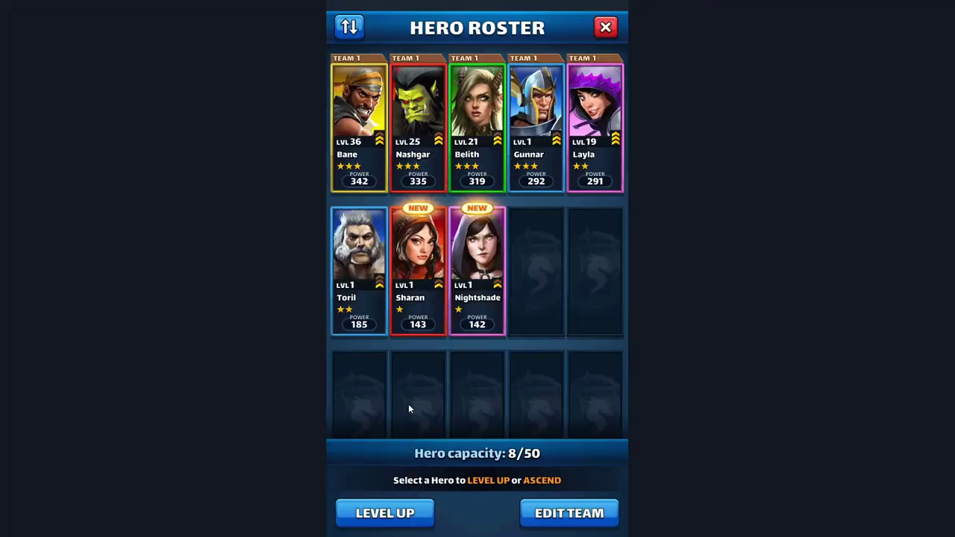
pyautogui.click(605, 28)
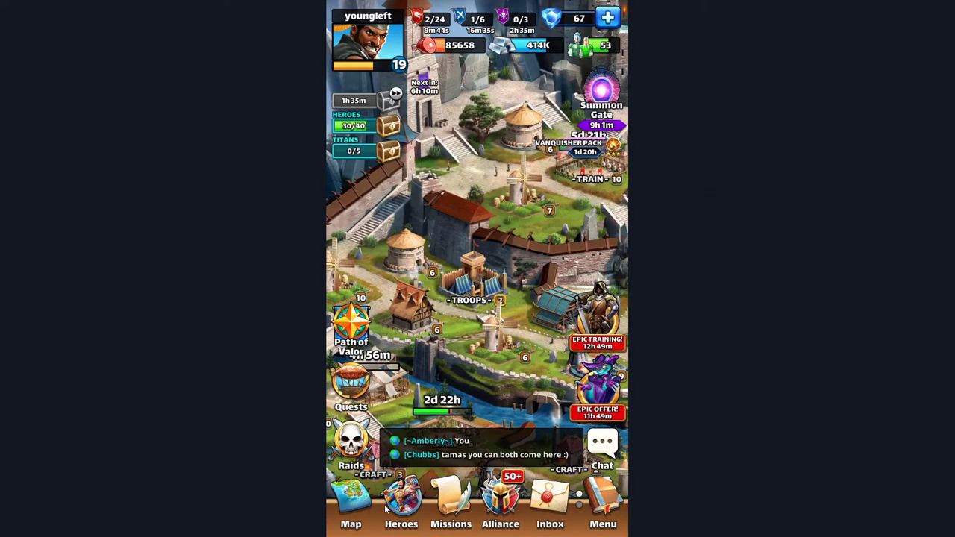
pyautogui.click(356, 442)
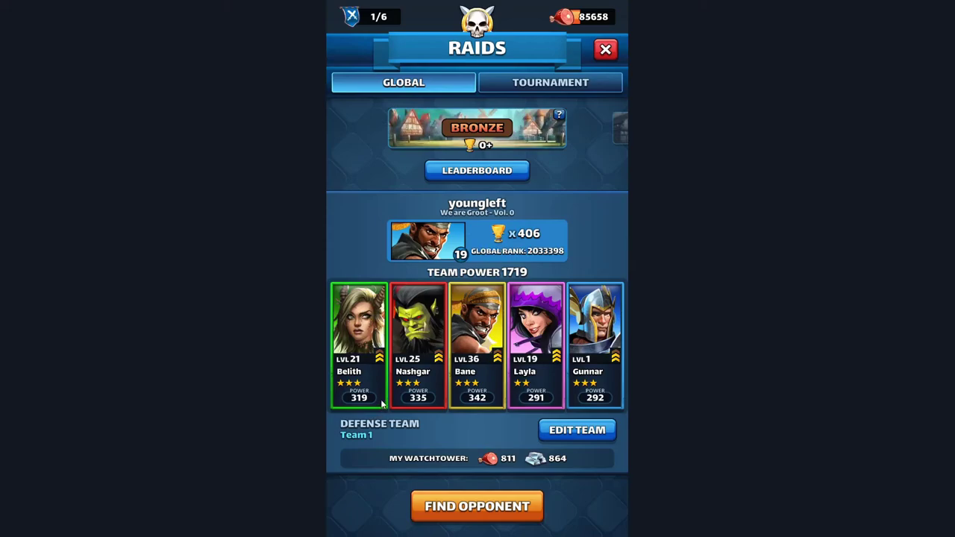
pyautogui.click(473, 508)
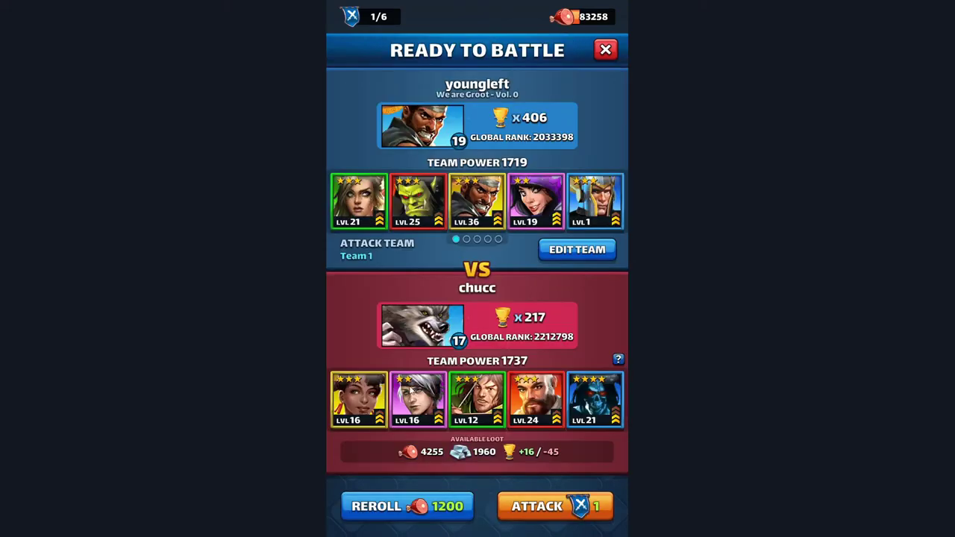
pyautogui.click(551, 509)
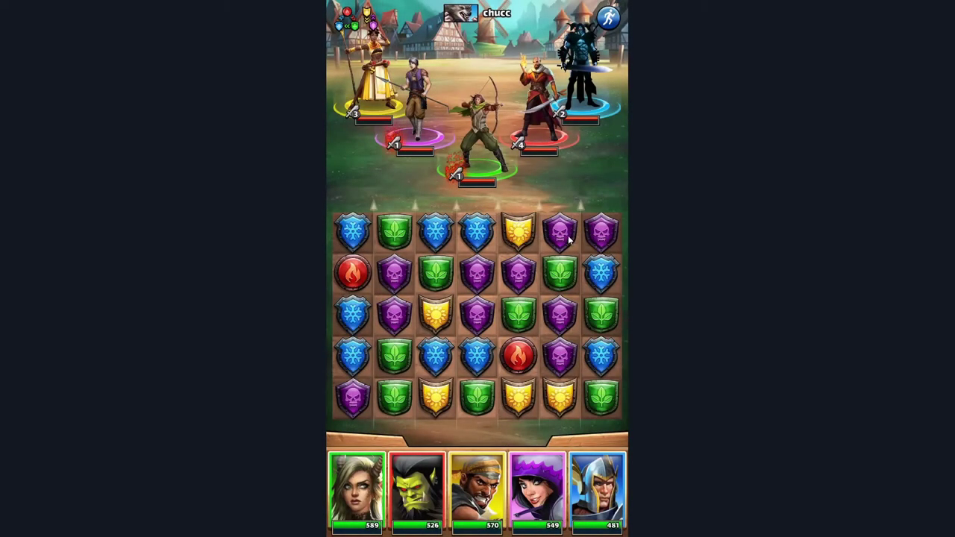
# Step: Swap adjacent shields on the raid board to match the purple, yellow and green groups in the fifth and sixth columns
pyautogui.moveTo(560, 232); pyautogui.dragTo(560, 271)
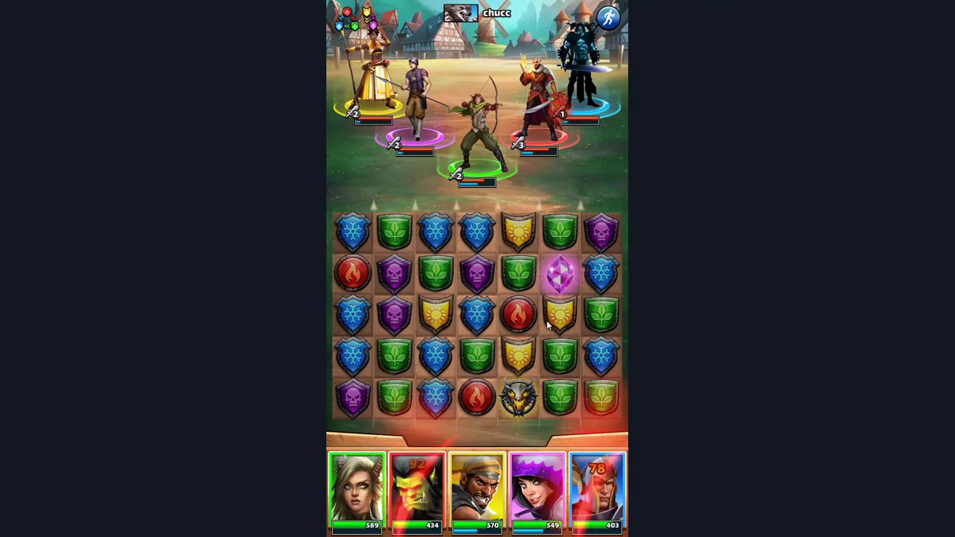
pyautogui.moveTo(519, 313); pyautogui.dragTo(560, 313)
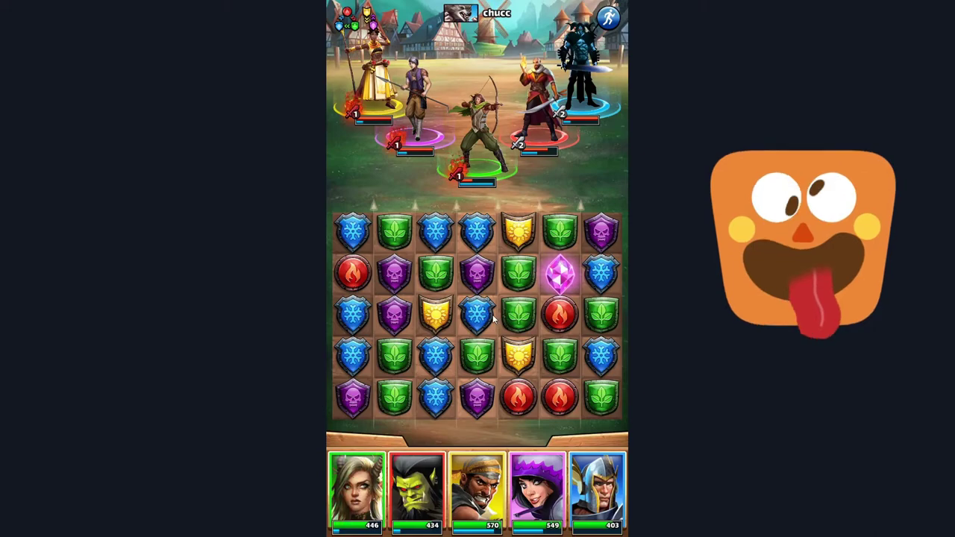
pyautogui.moveTo(521, 358); pyautogui.dragTo(452, 357)
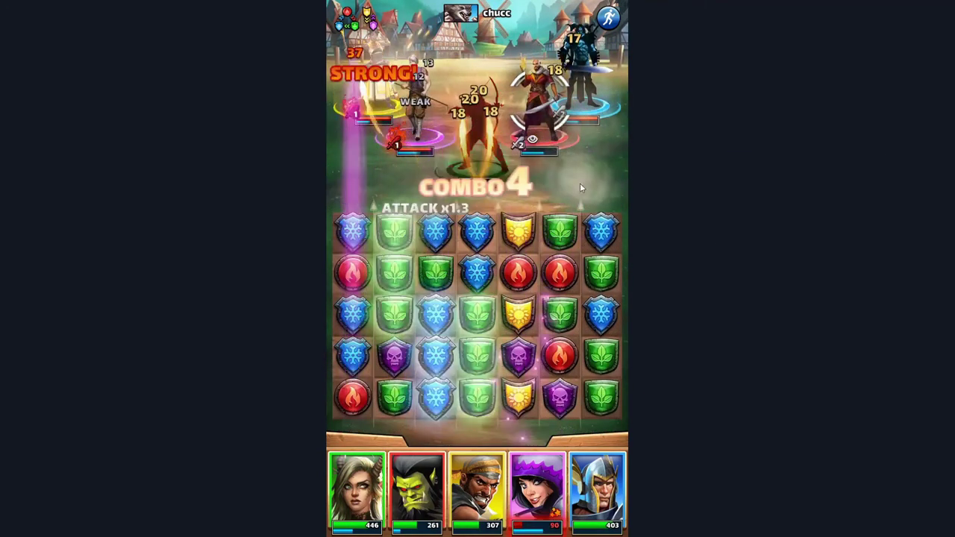
# Step: Target the red enemy, switch the target to the purple enemy, and use the green hero's special skill
pyautogui.click(564, 111)
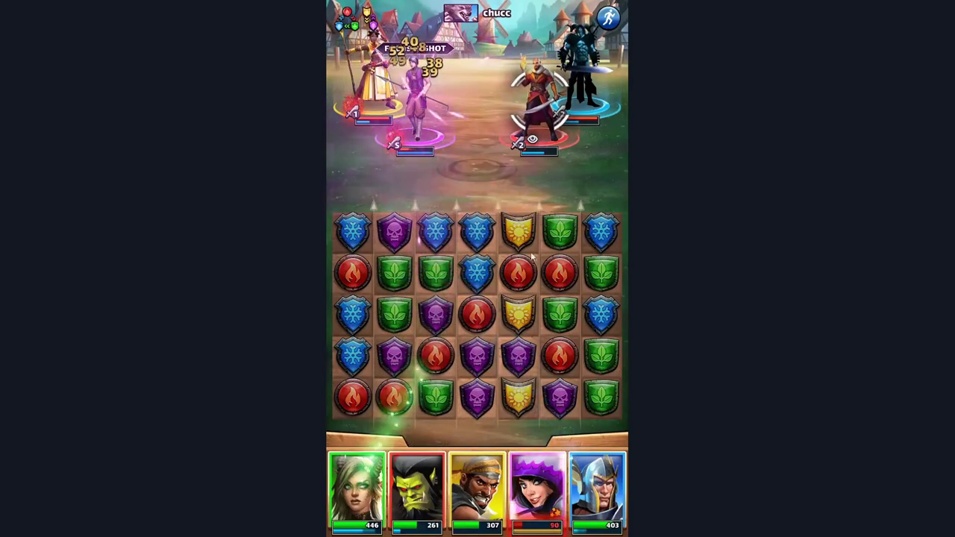
pyautogui.click(419, 112)
pyautogui.click(382, 511)
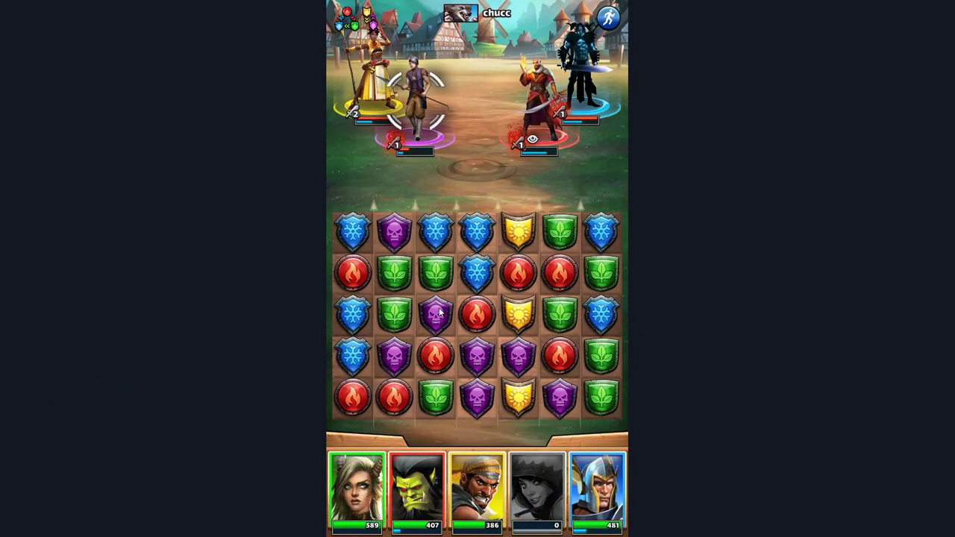
# Step: Match four purple shields in the fourth row, three red in the second row, and three red in the third column
pyautogui.moveTo(438, 319); pyautogui.dragTo(437, 355)
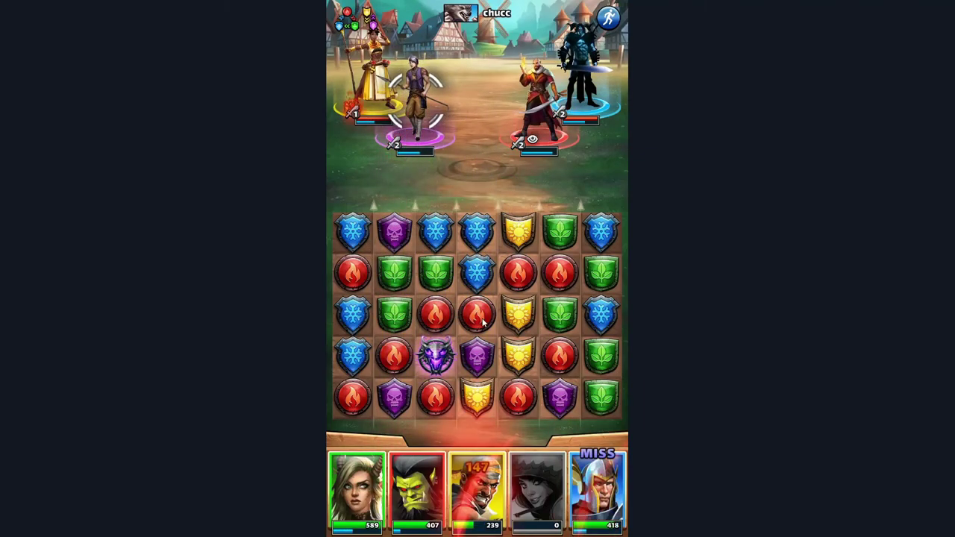
pyautogui.moveTo(471, 314); pyautogui.dragTo(475, 273)
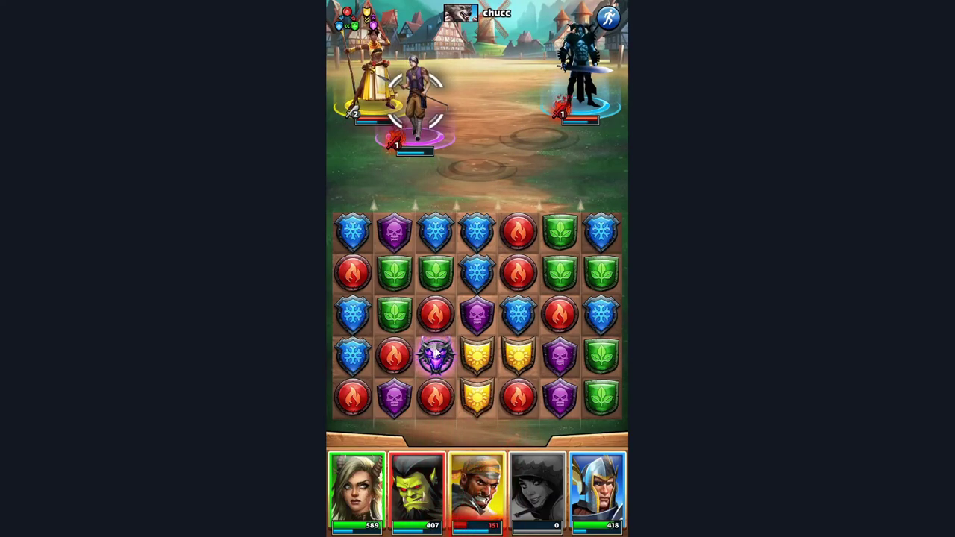
pyautogui.moveTo(433, 371); pyautogui.dragTo(394, 358)
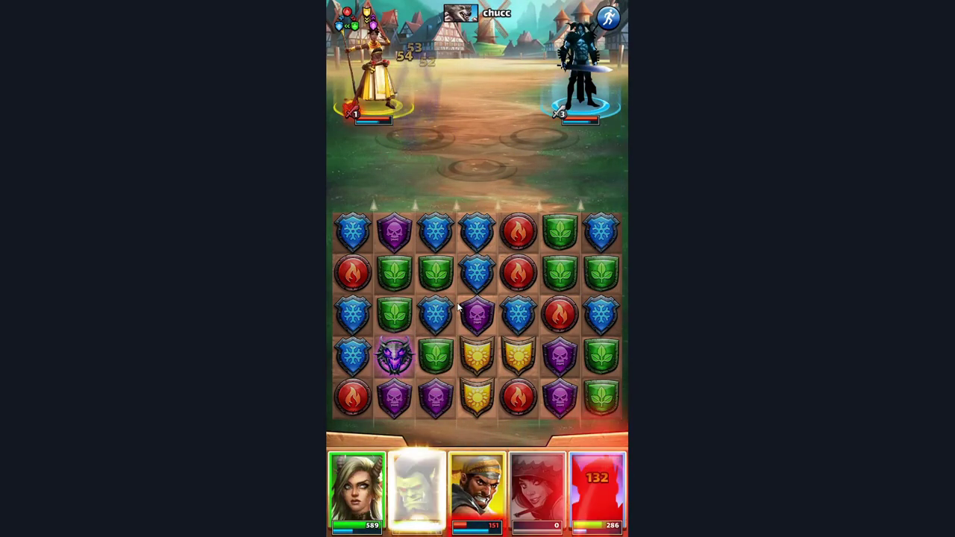